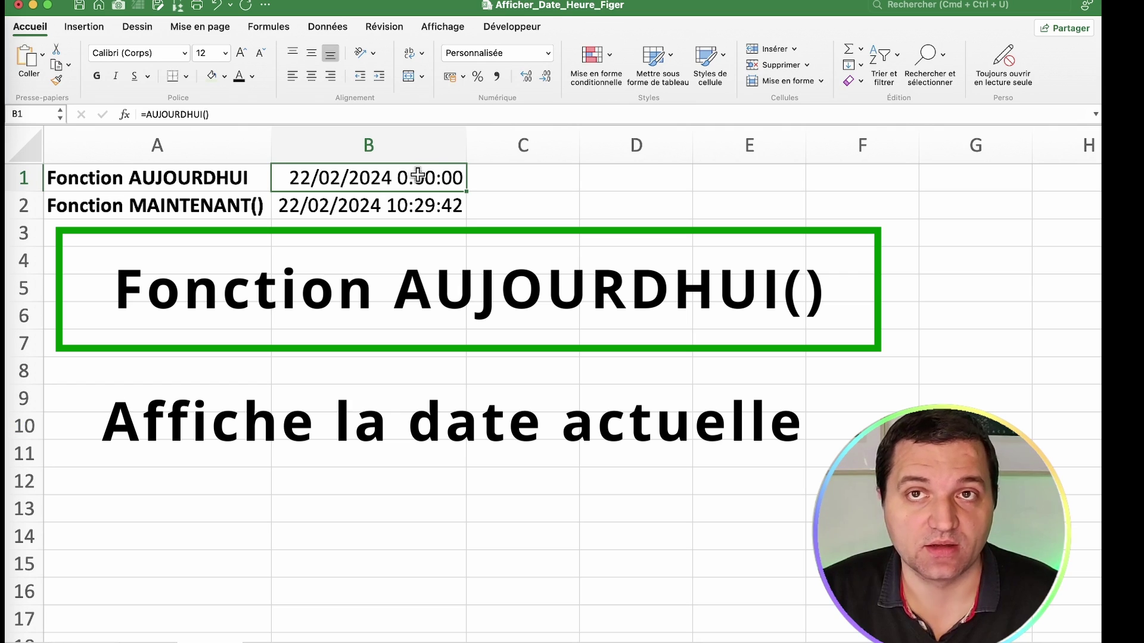
Re-enter the MAINTENANT() formula in B2 to refresh its time.
left_click(383, 201)
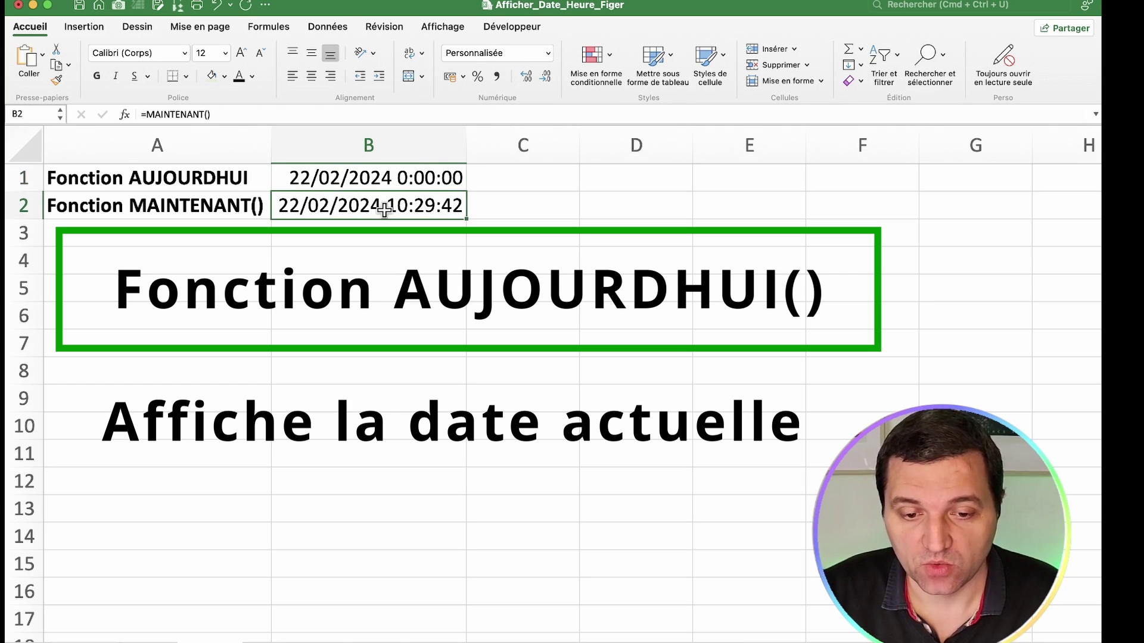
left_click(225, 113)
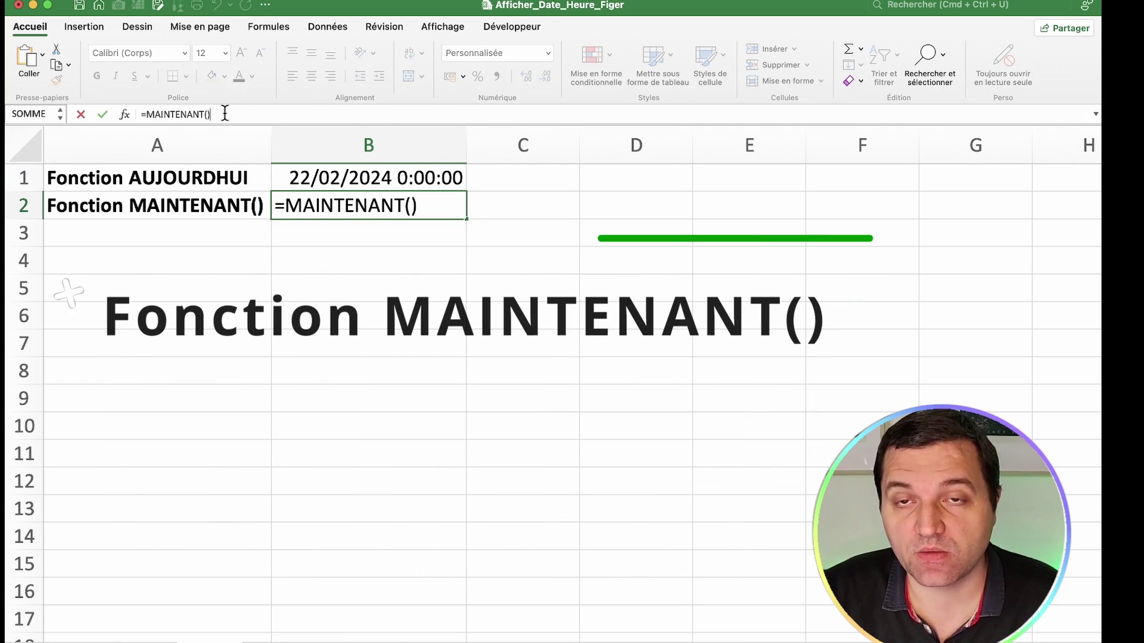
key("Return")
left_click(562, 206)
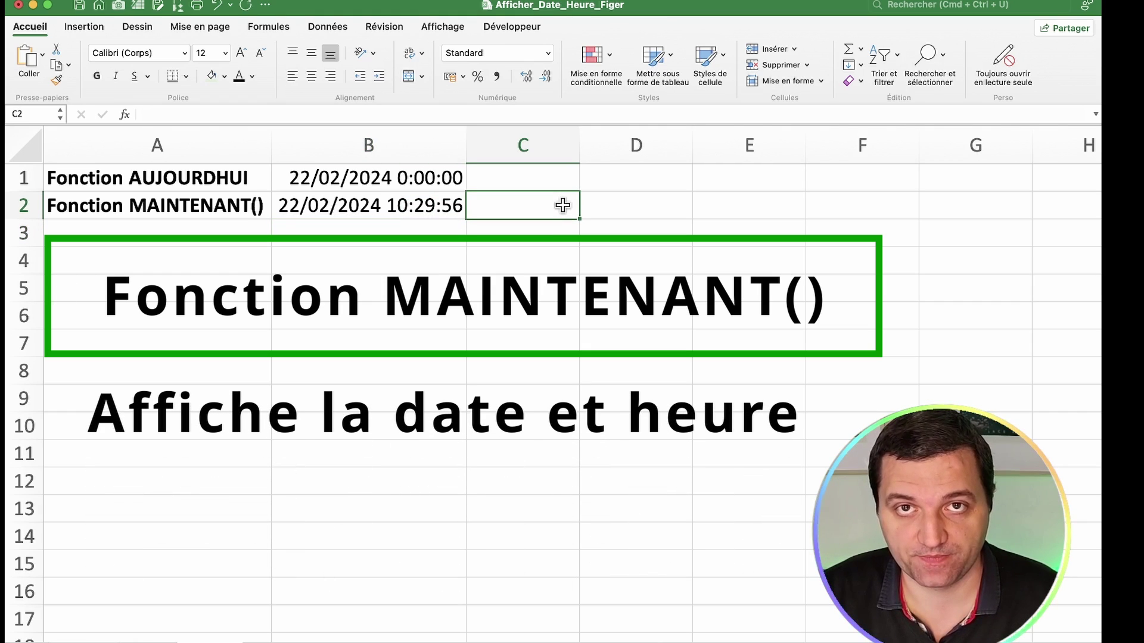
Enter 98 in D1 and confirm B2 now shows 22/02/2024 10:30:06.
left_click(646, 182)
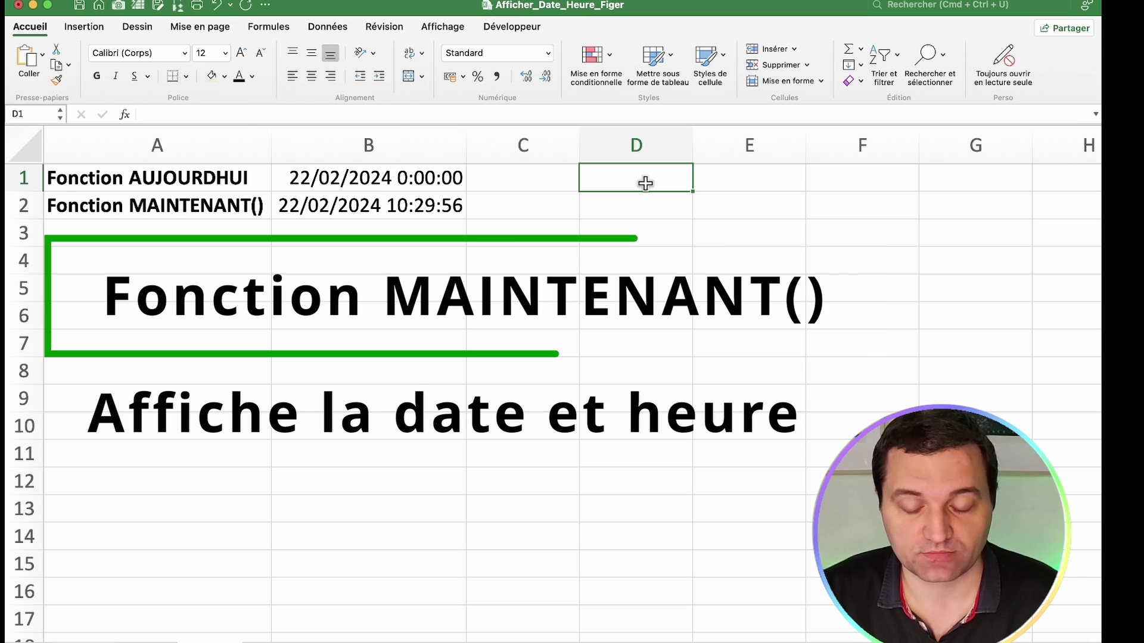
type("98")
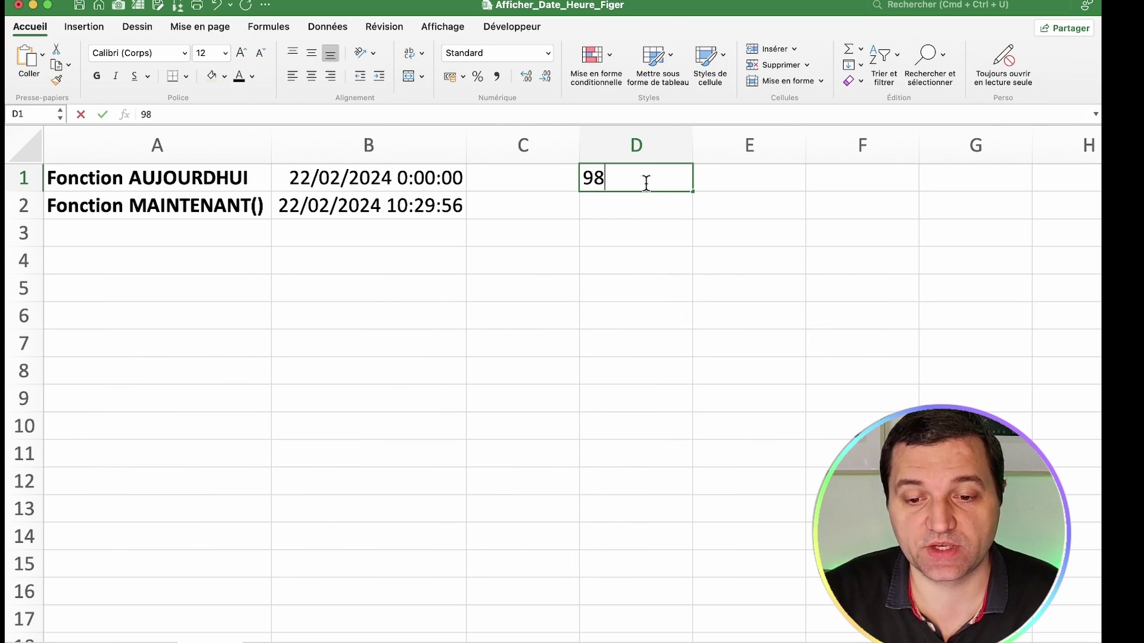
key("Return")
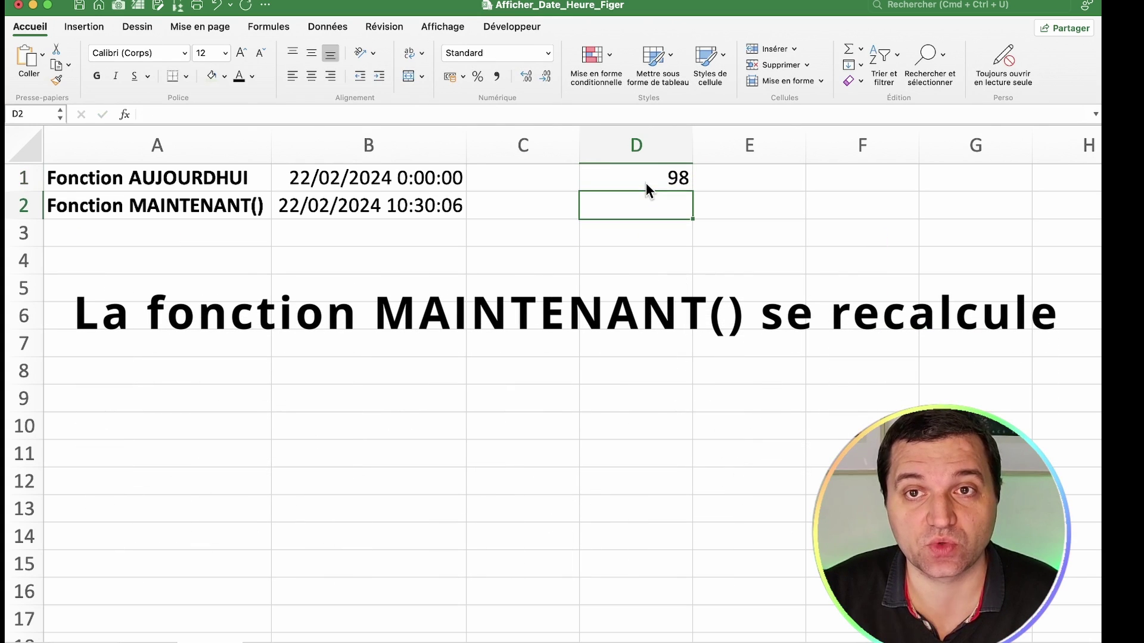
left_click(440, 202)
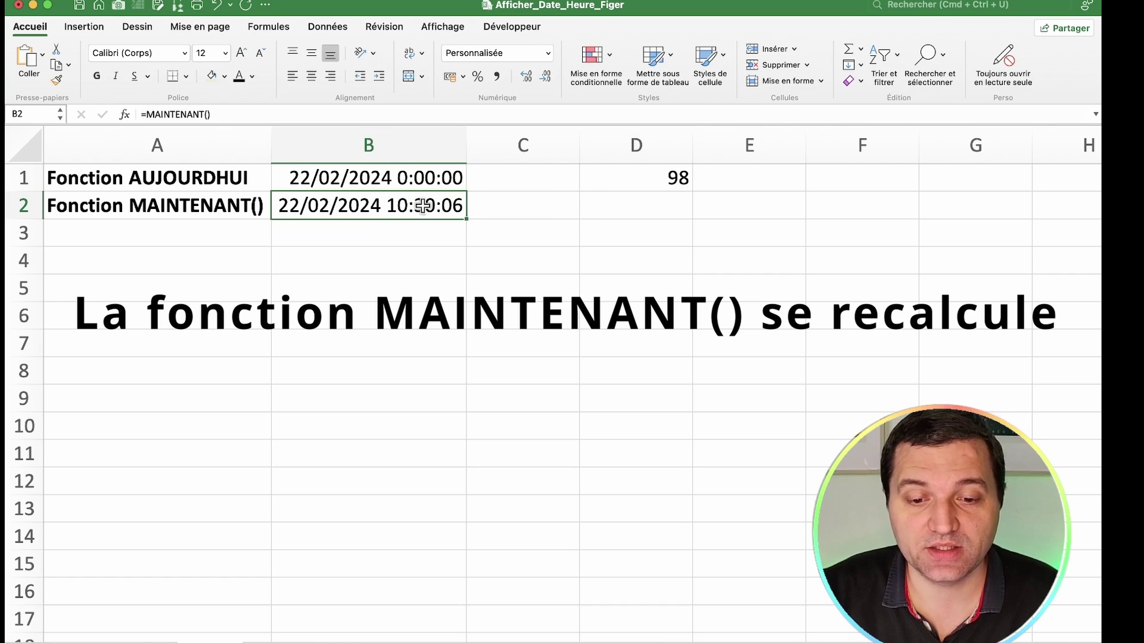
Show the Relevés sheet with readings and consumption 17, 3, 43 for Appartements 1–3.
left_click(660, 206)
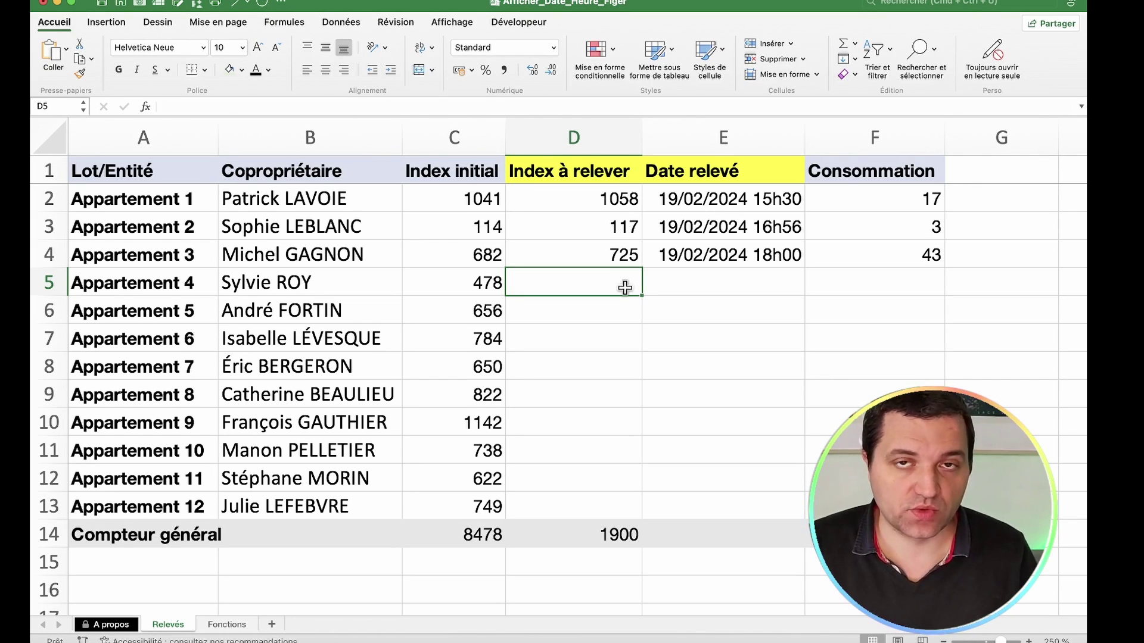
Enter 500 as Appartement 4's reading in D5 and check the date stamped in E5.
left_click(606, 252)
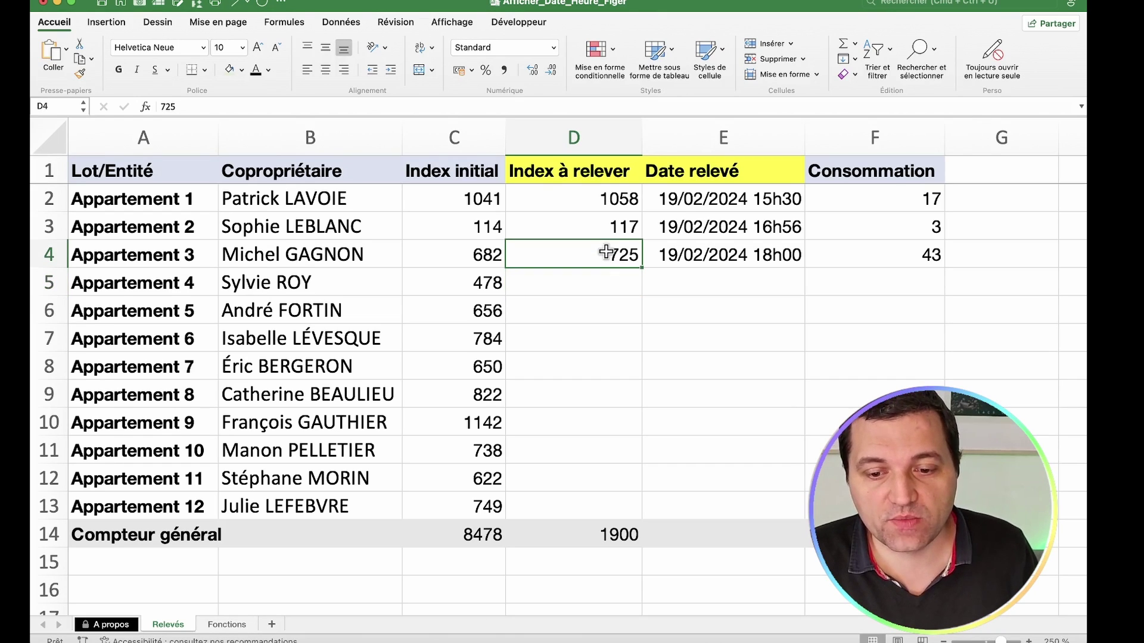
left_click(605, 276)
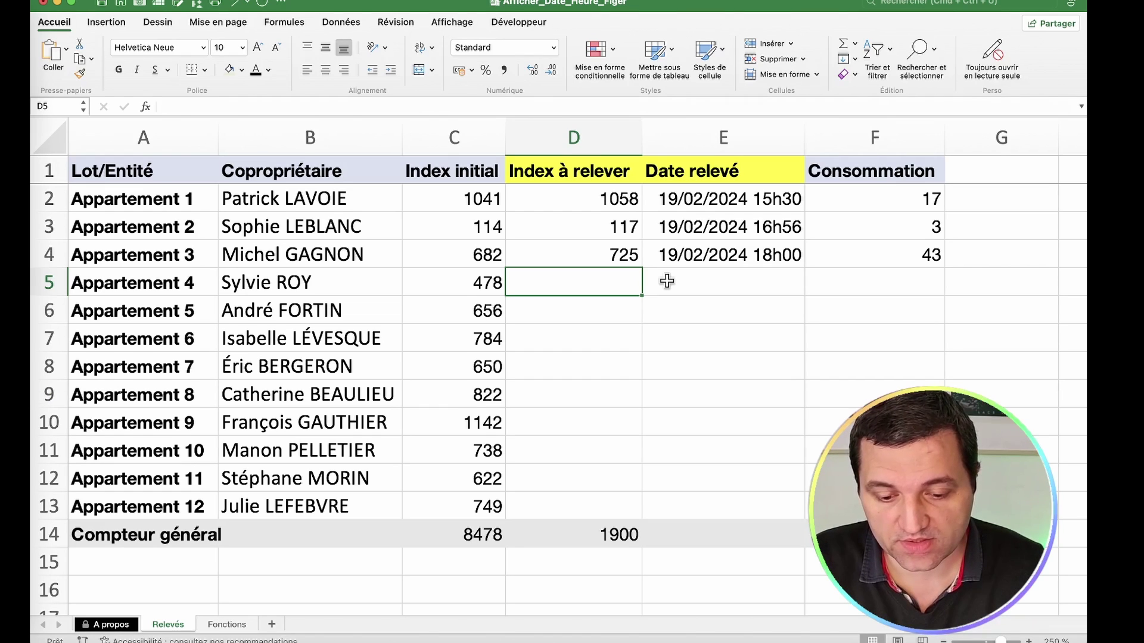
type("500")
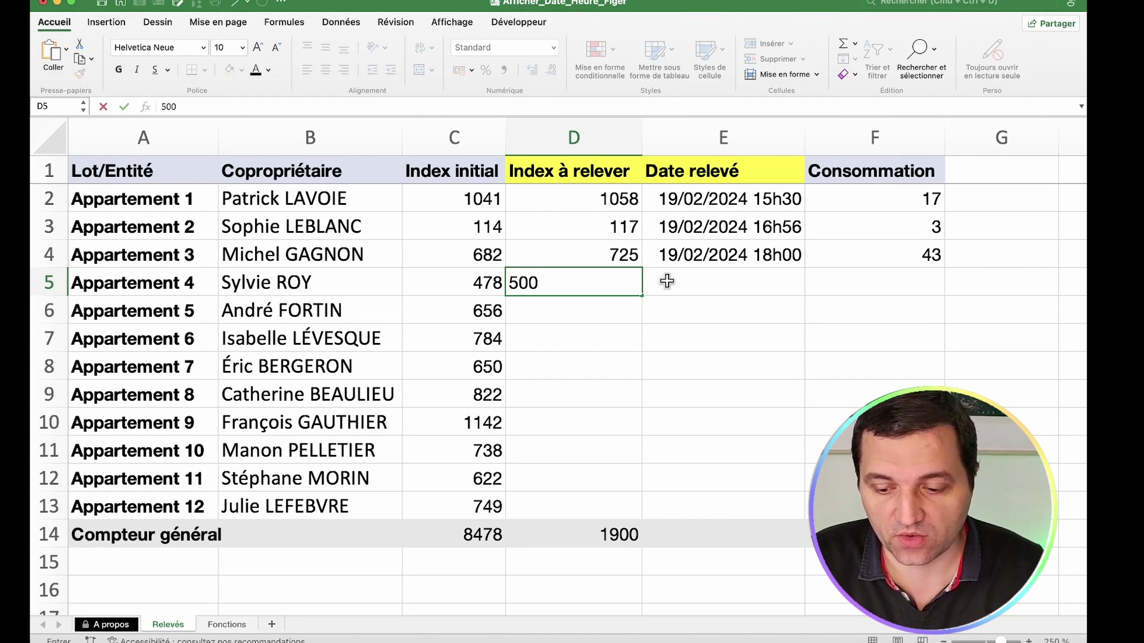
key("Return")
left_click(733, 146)
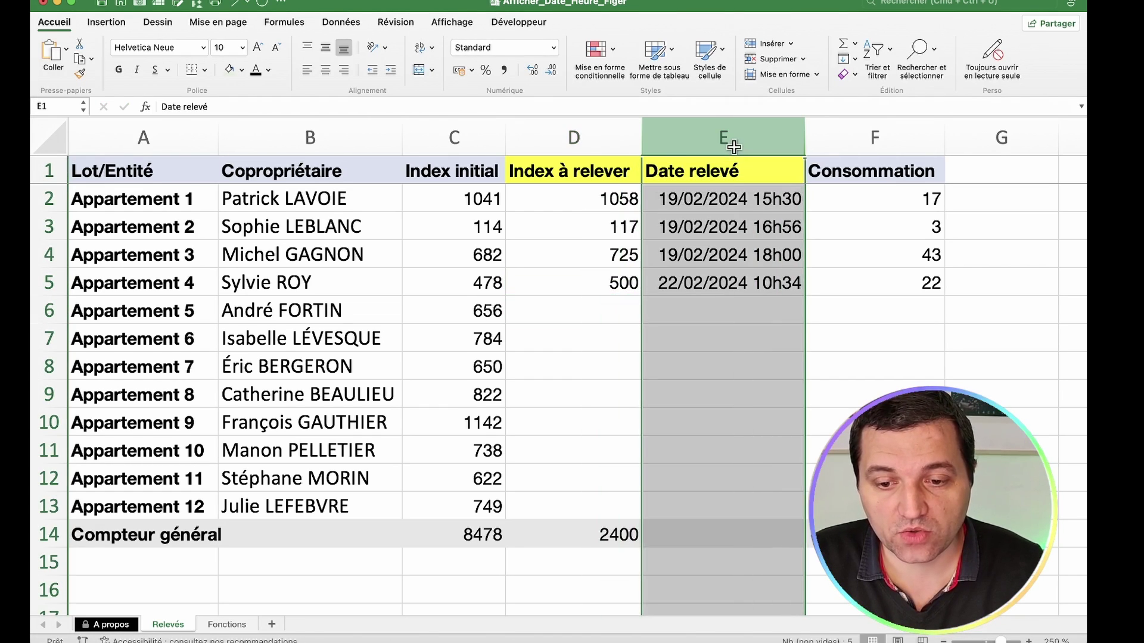
left_click(715, 280)
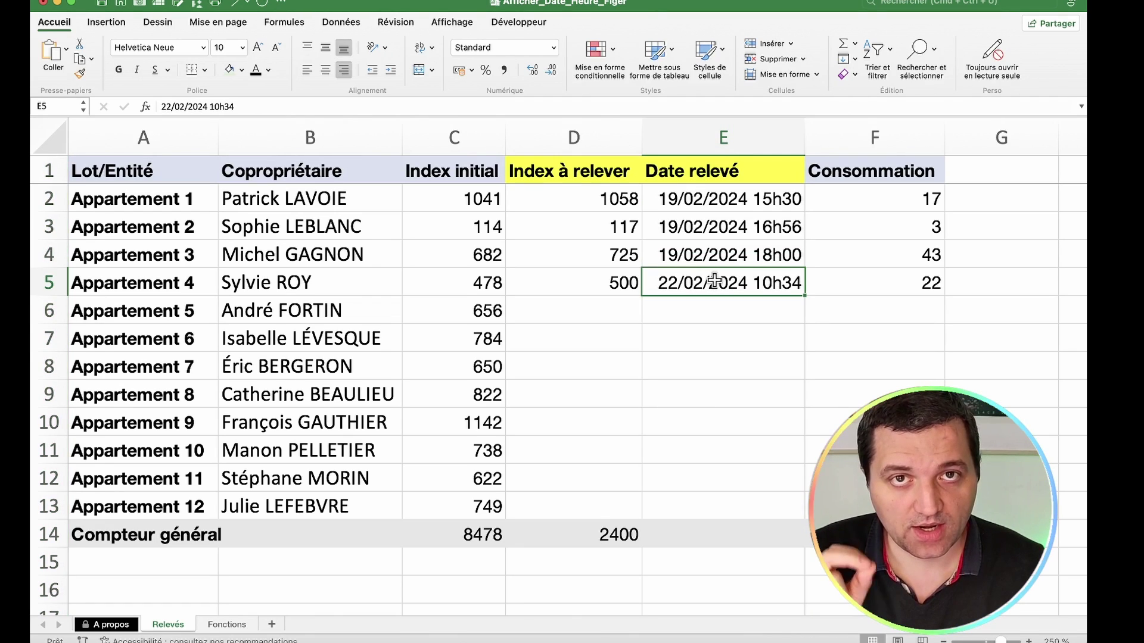
Enter 700 as Appartement 5's reading in D6 and check the time stamped in E6.
key("Left")
key("Down")
type("70")
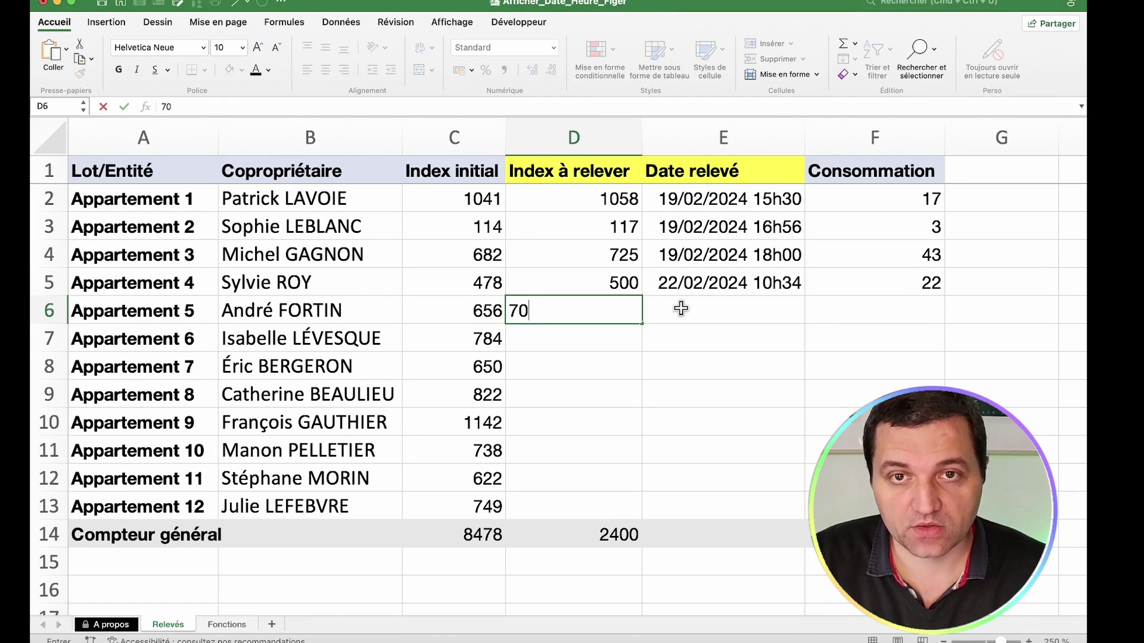
key("Return")
left_click(715, 308)
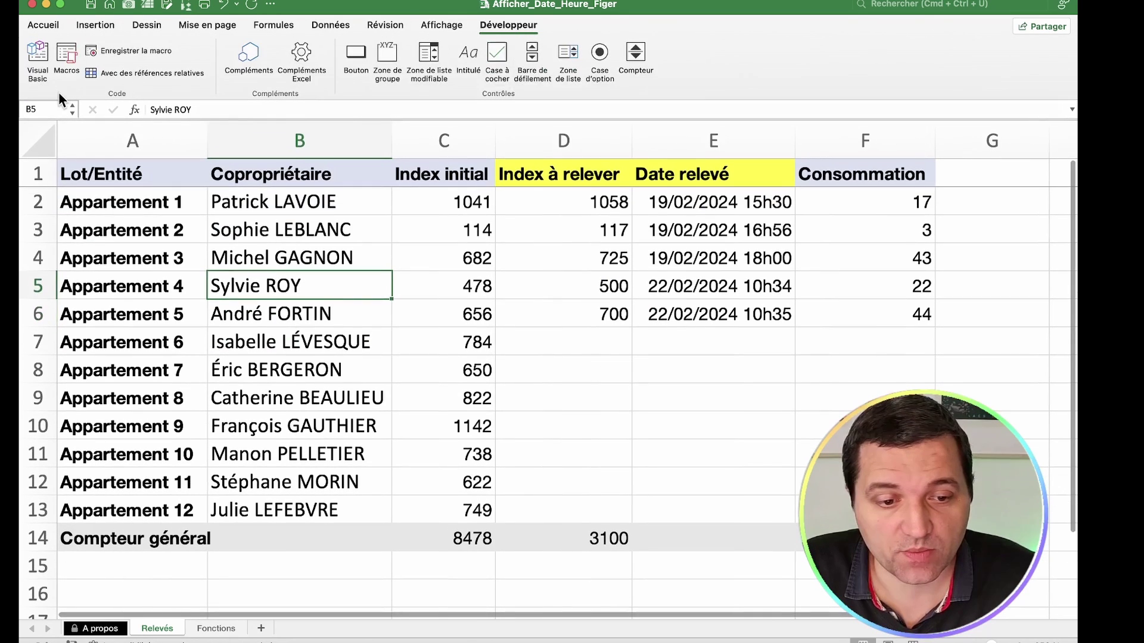
left_click(37, 57)
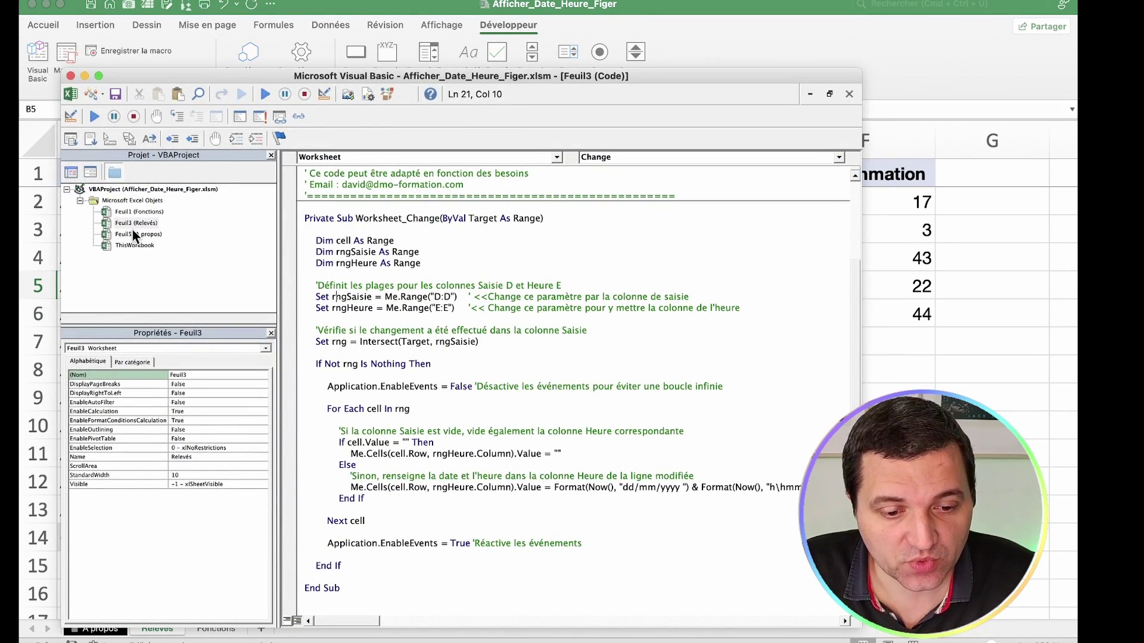
double_click(398, 219)
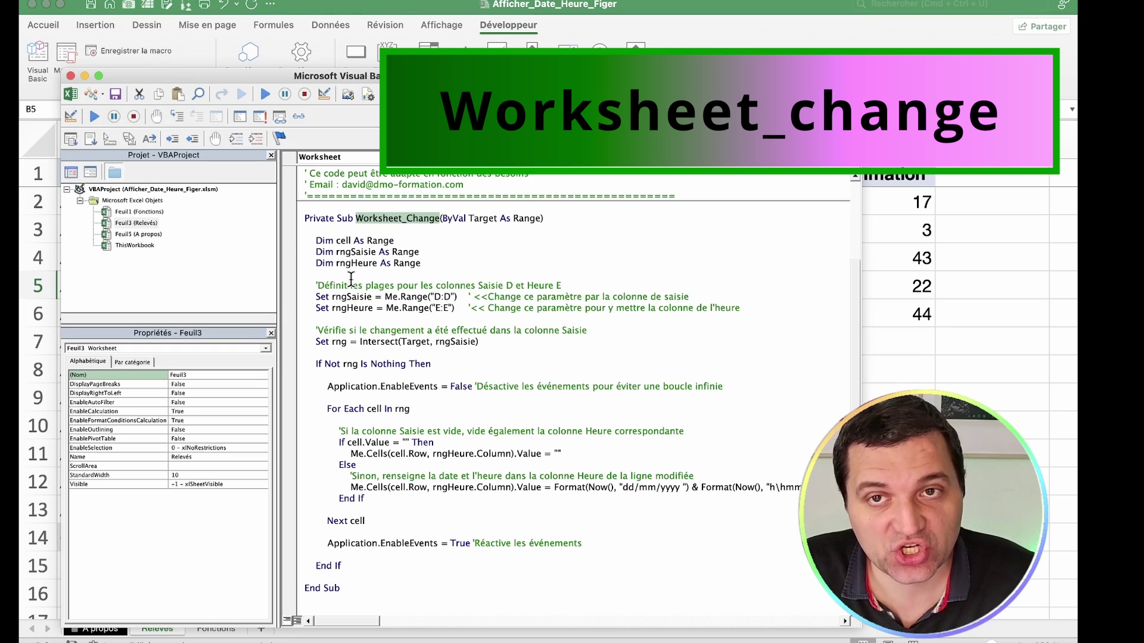
left_click(892, 275)
left_click(709, 347)
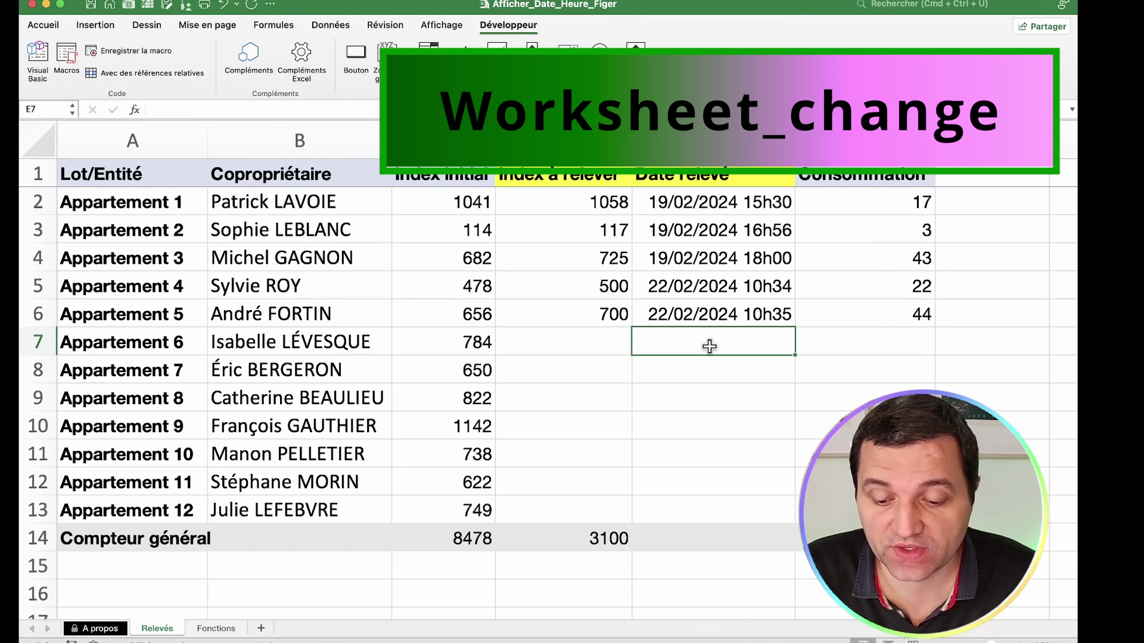
Enter 900 in D7 for Appartement 6 and verify E7 shows 22/02/2024 10h40.
key("Left")
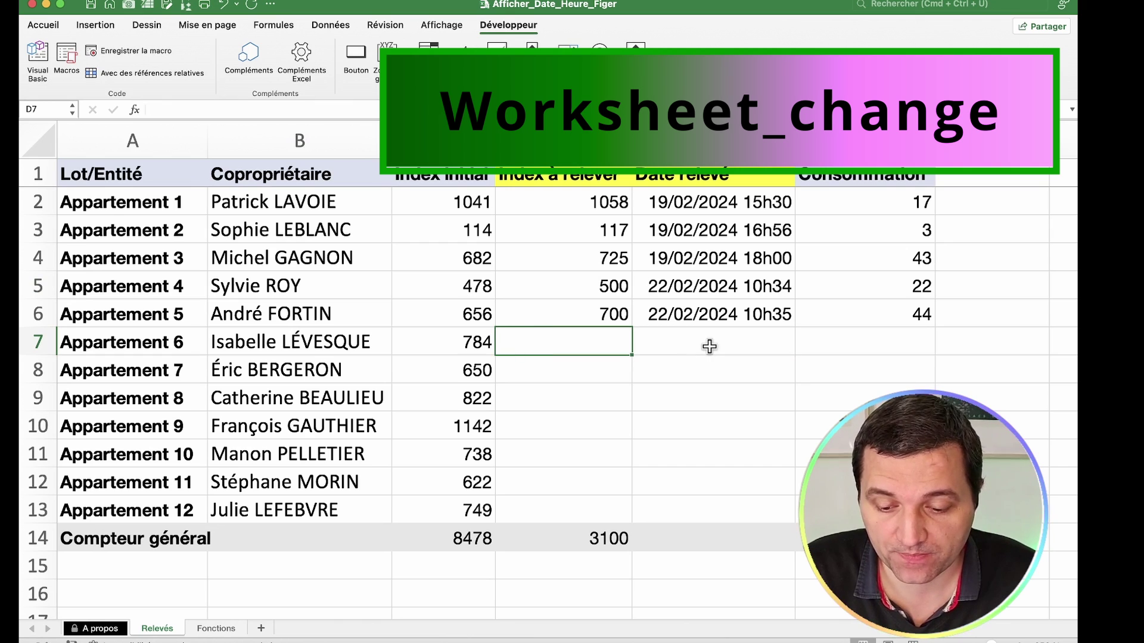
type("900")
key("Return")
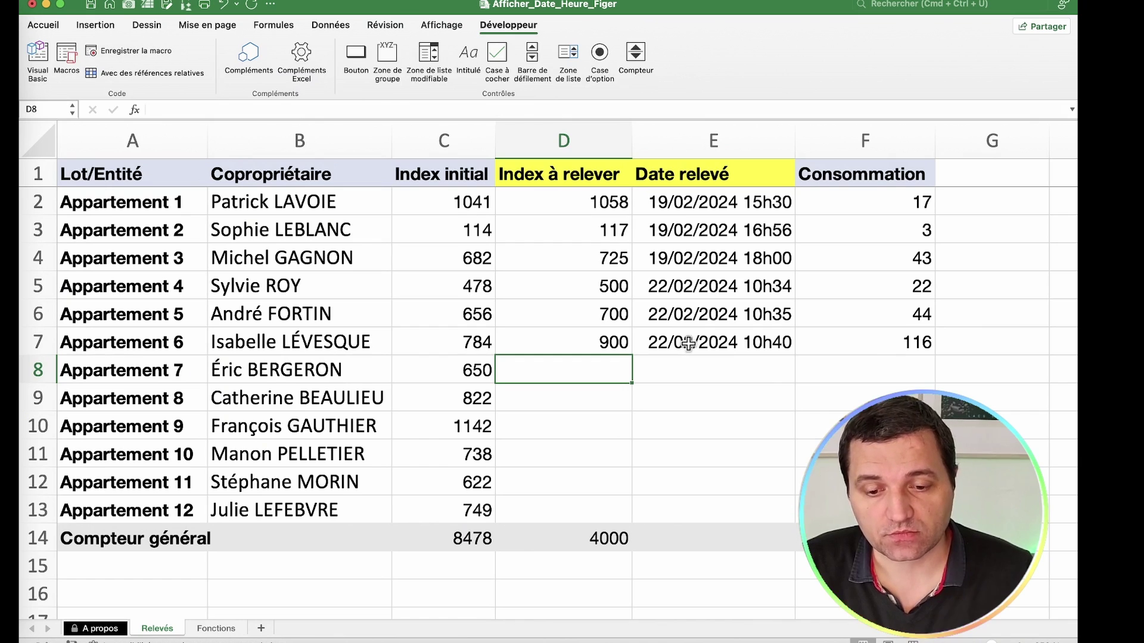
left_click(577, 144)
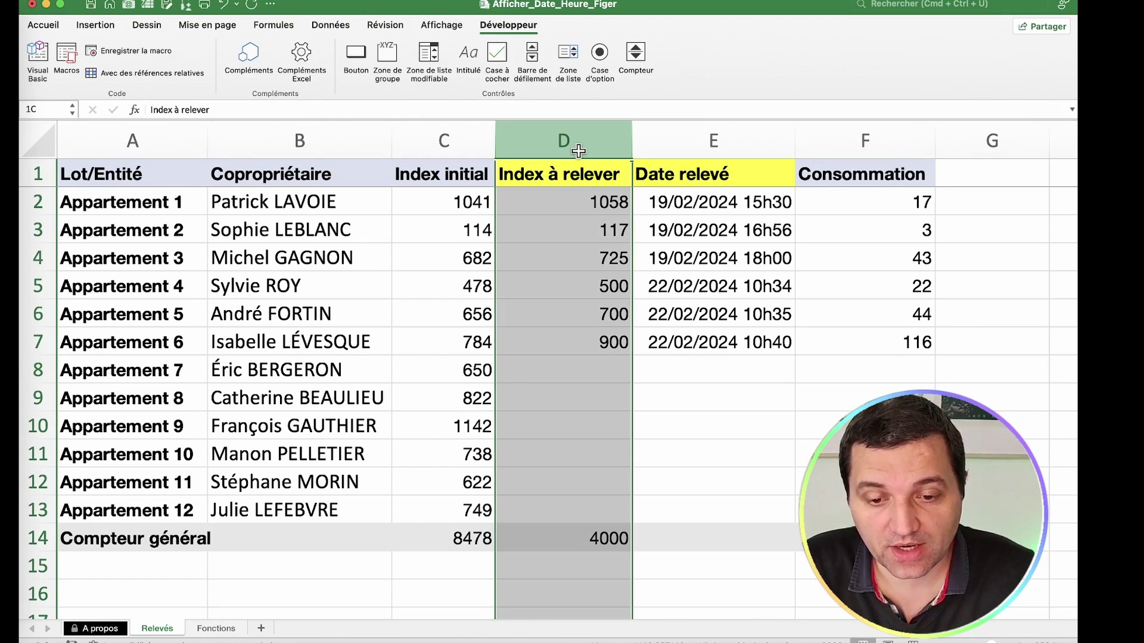
left_click(670, 337)
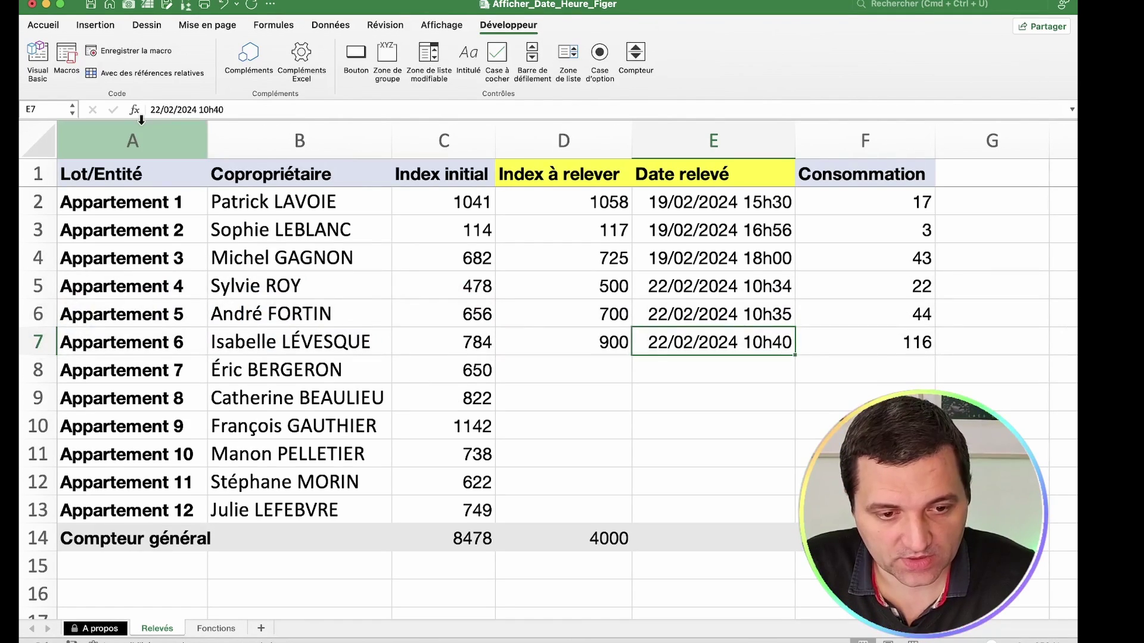
left_click(37, 61)
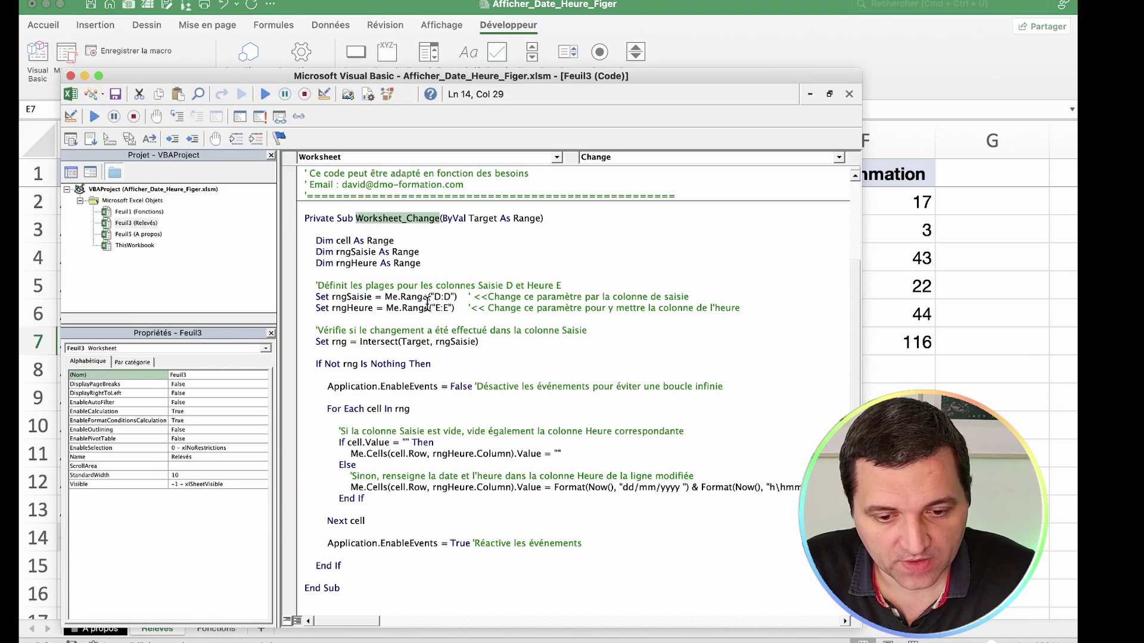
double_click(348, 297)
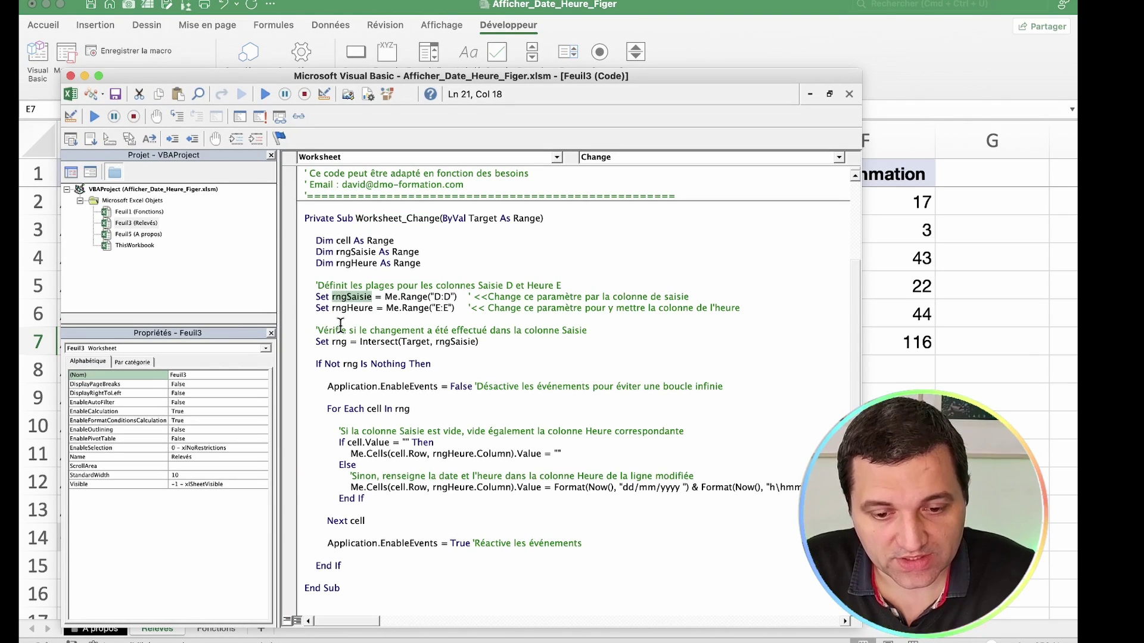
double_click(443, 296)
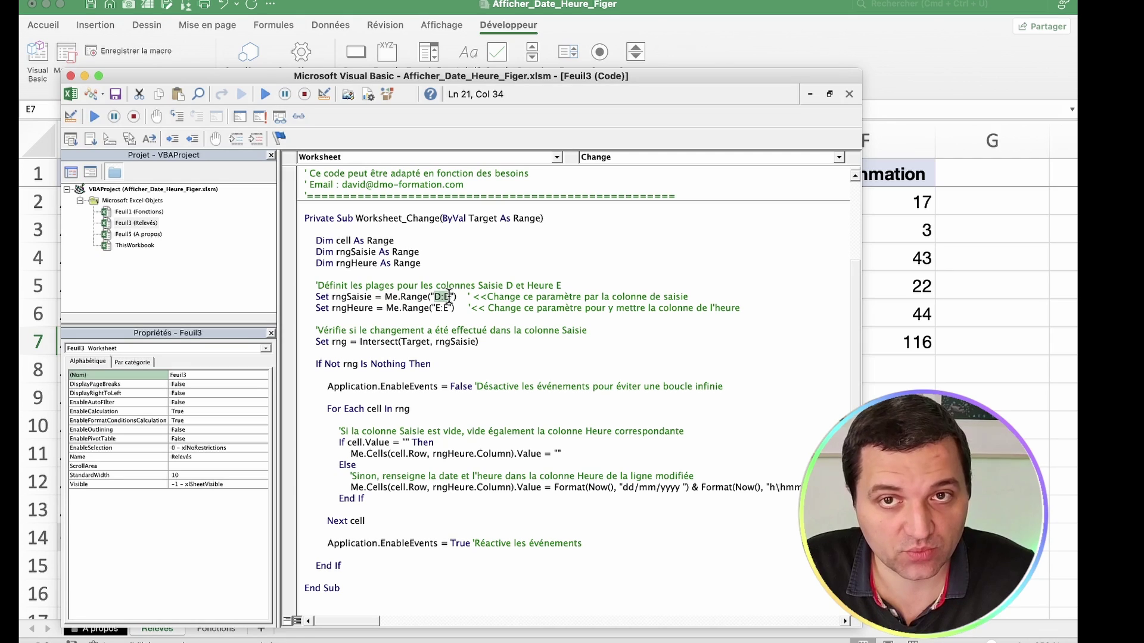
double_click(355, 308)
double_click(444, 308)
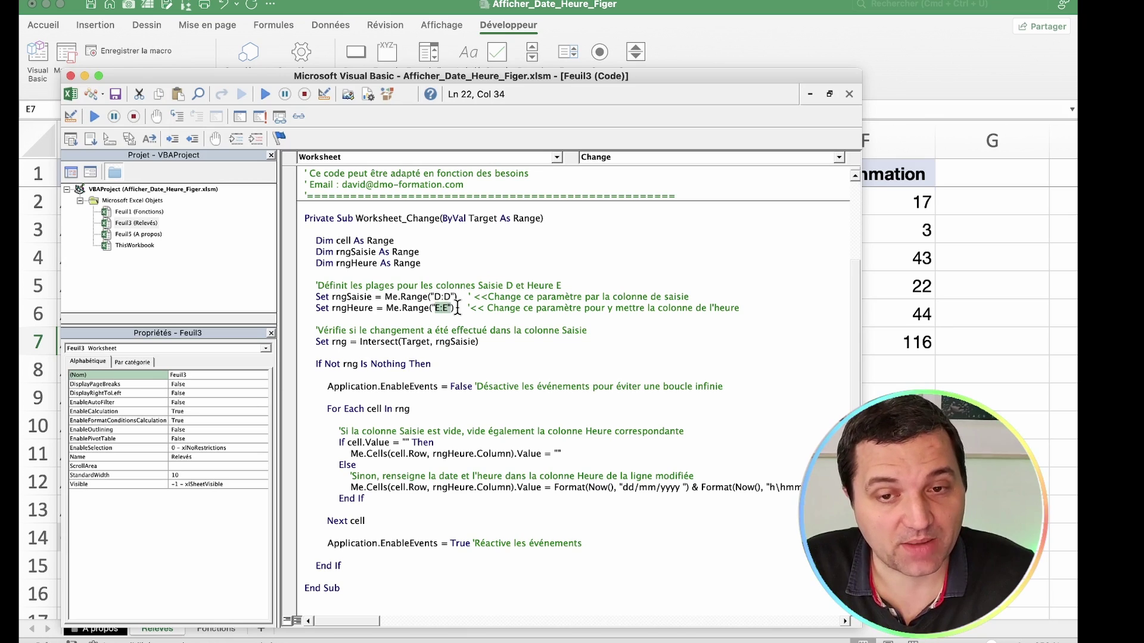
left_click_drag(493, 297, 706, 297)
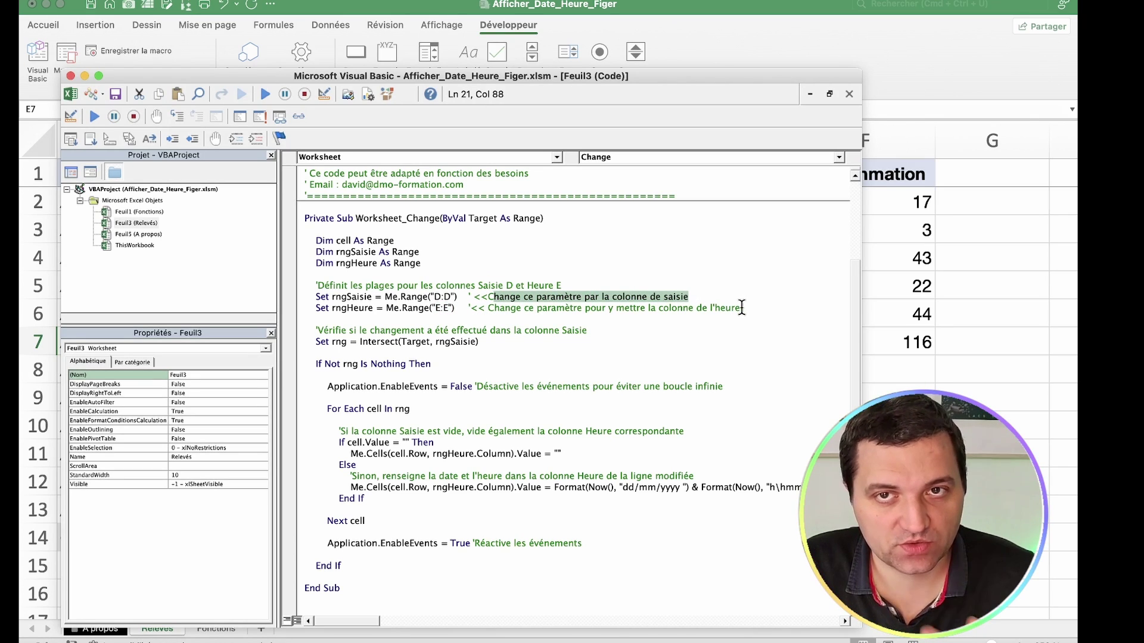
left_click_drag(741, 308, 482, 314)
left_click(451, 330)
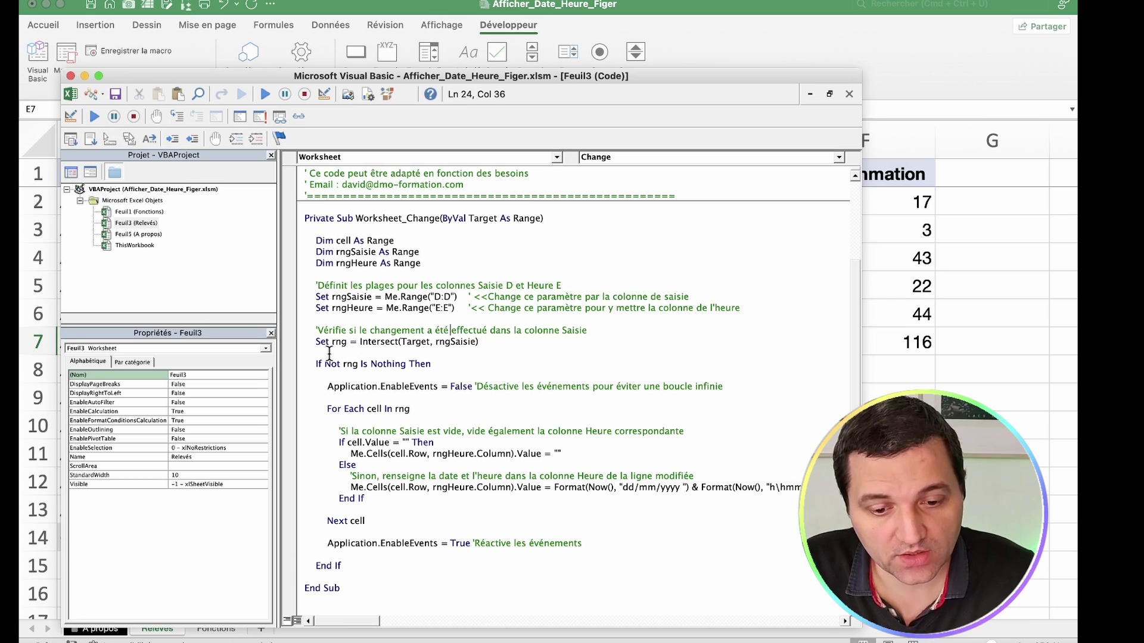
left_click_drag(308, 342, 518, 344)
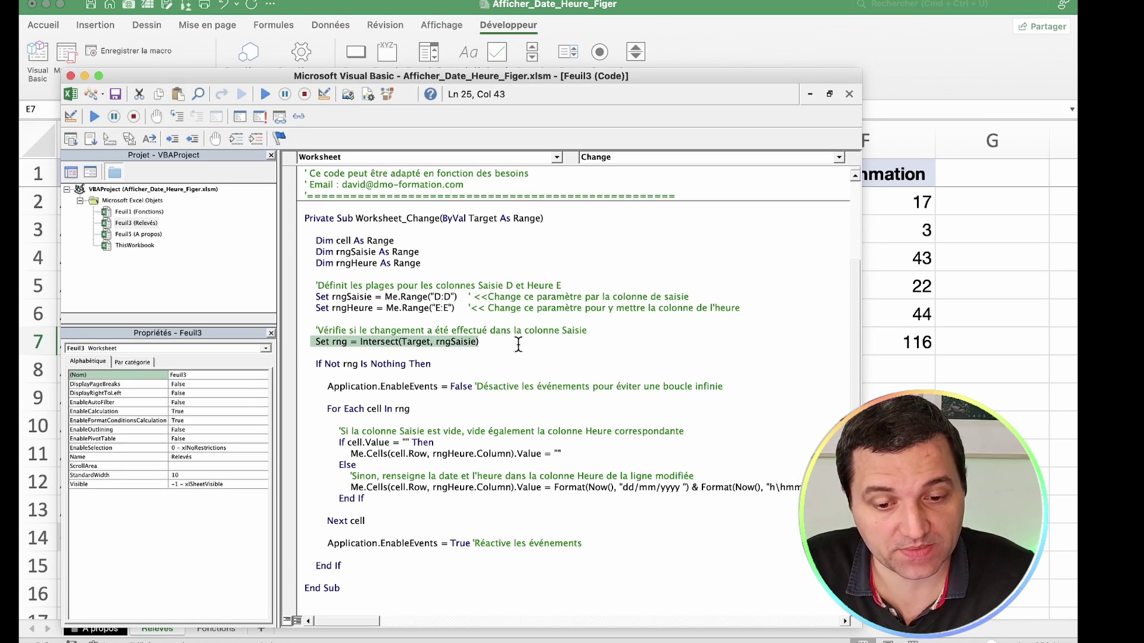
left_click(519, 344)
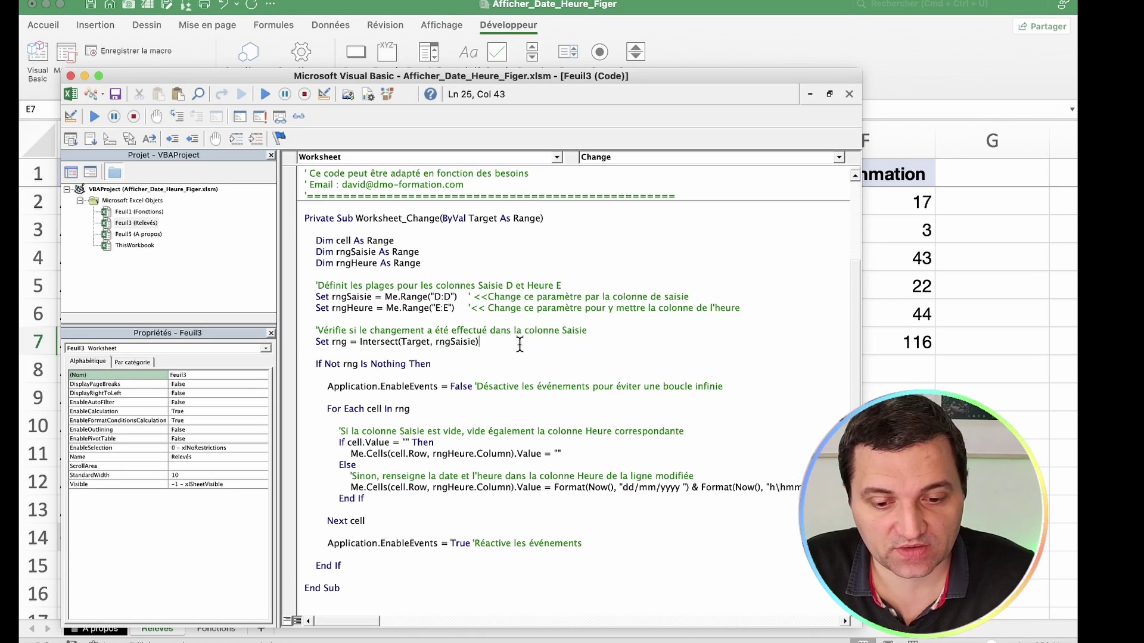
left_click_drag(430, 297, 458, 297)
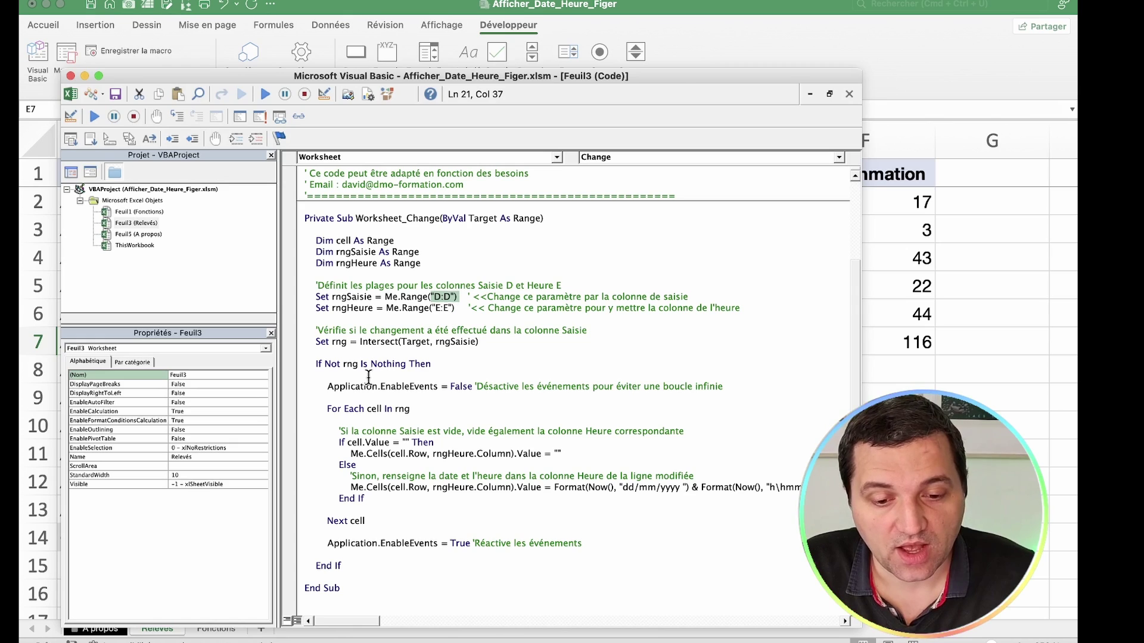
left_click_drag(320, 409, 411, 409)
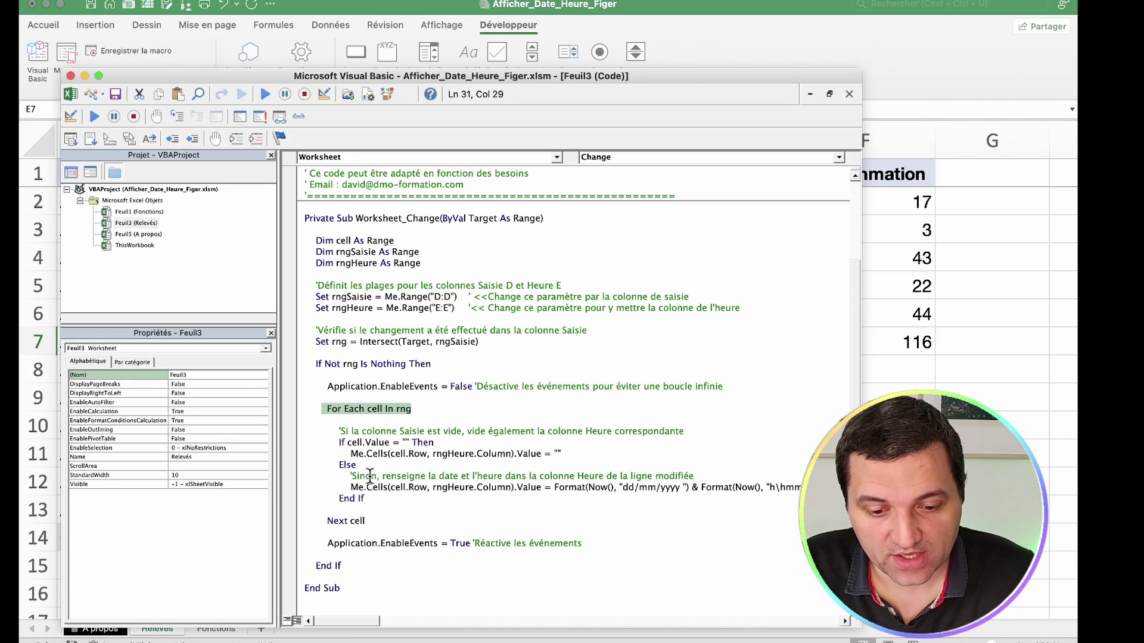
left_click_drag(342, 487, 680, 491)
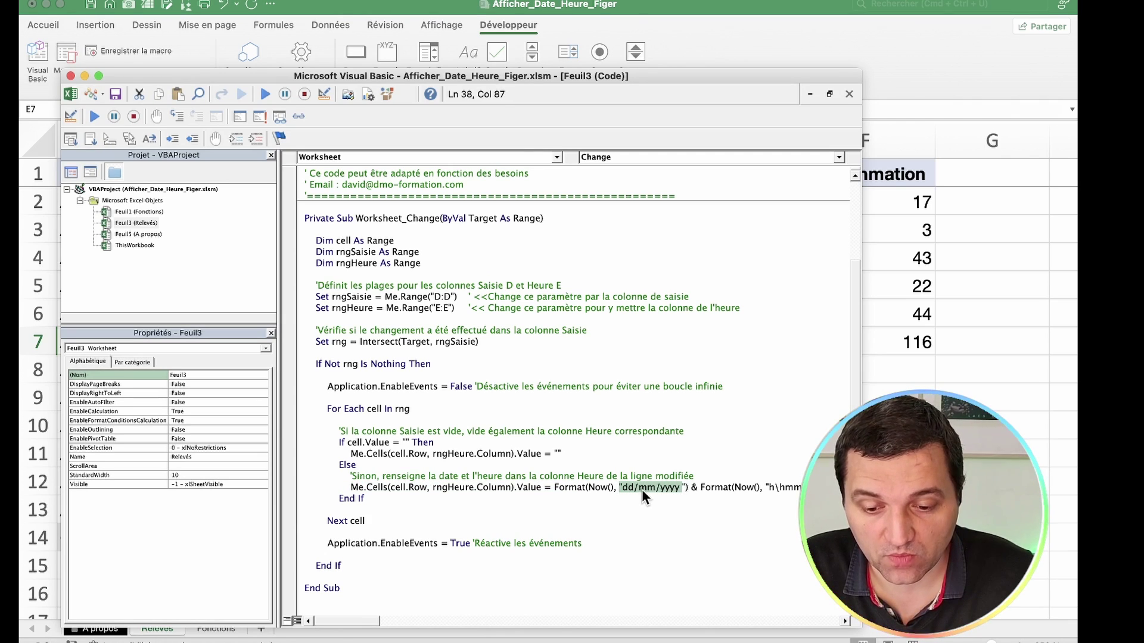
left_click(735, 489)
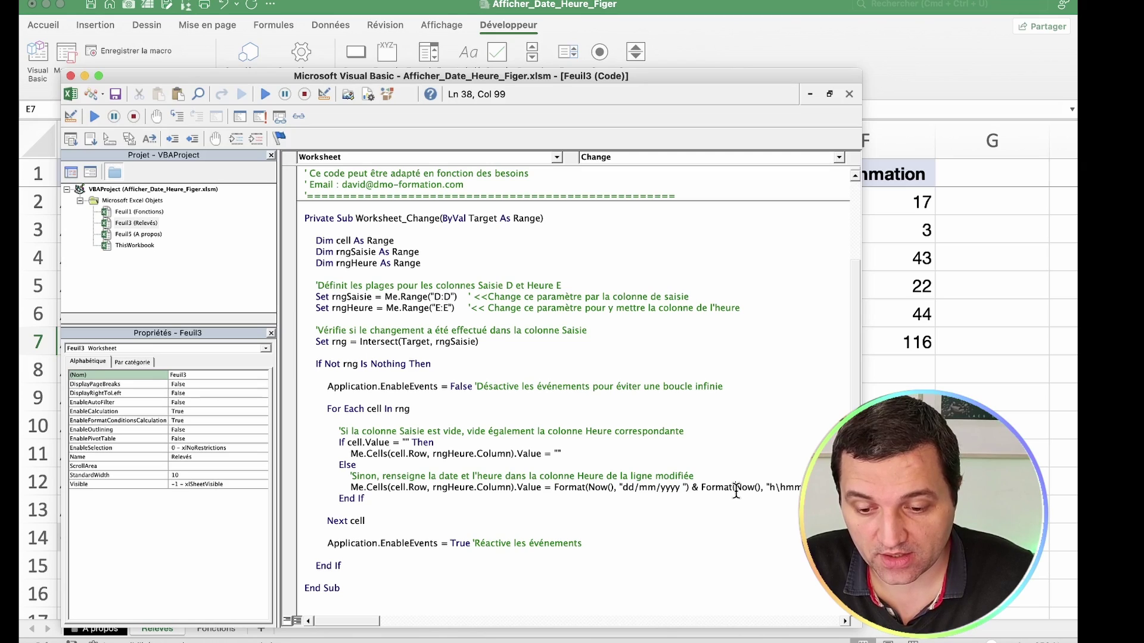
left_click_drag(768, 489, 801, 488)
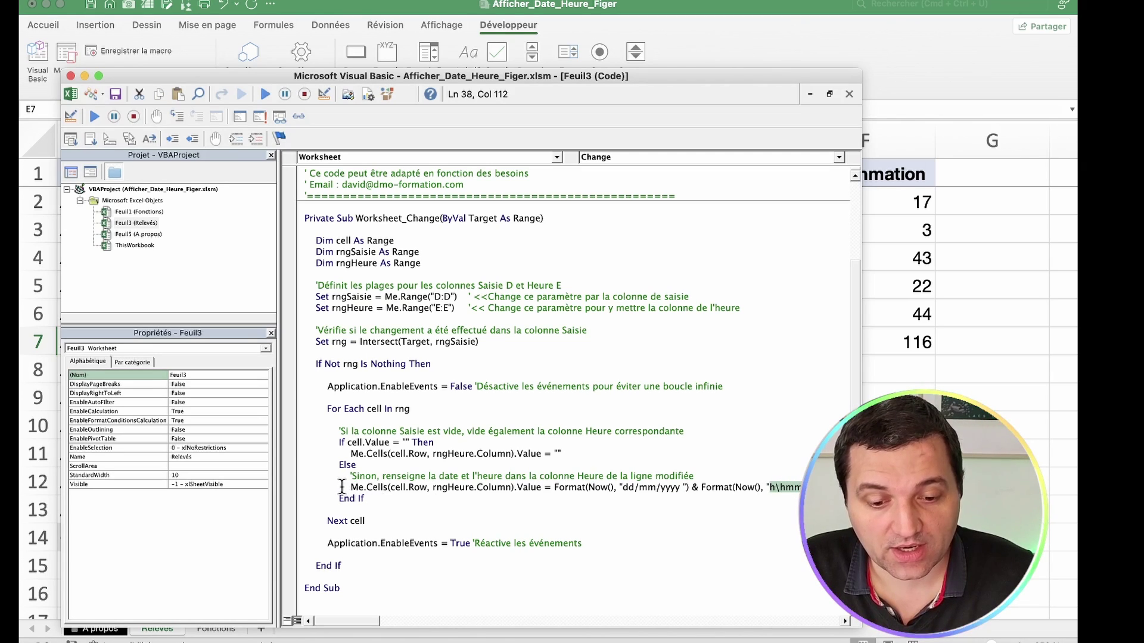
left_click_drag(342, 487, 488, 489)
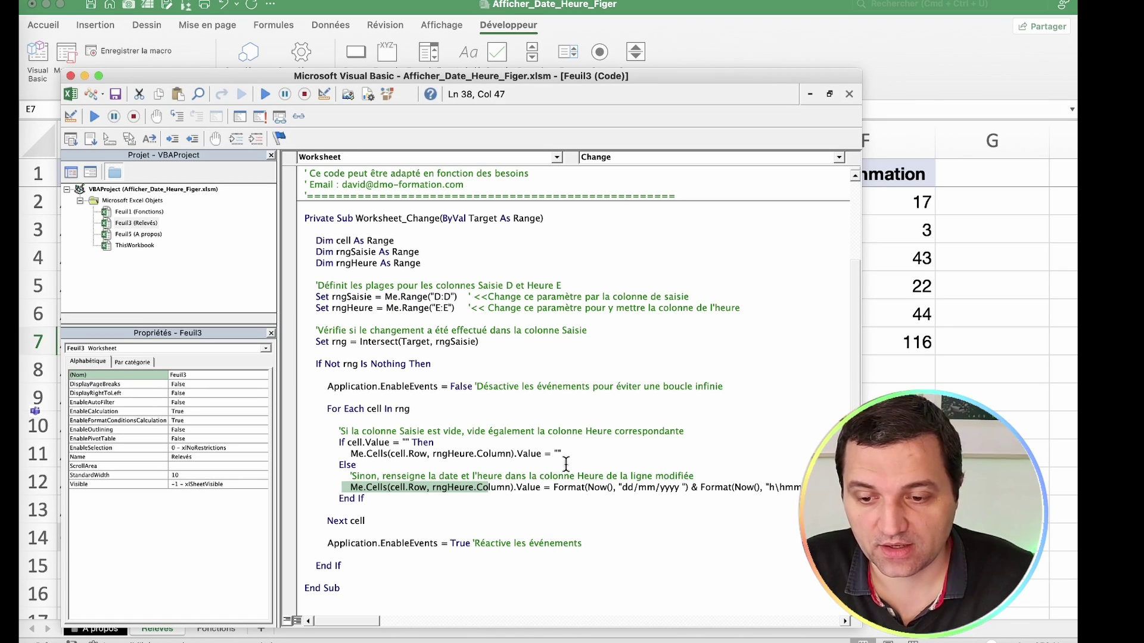
left_click(871, 313)
Enter 700 in D8 for Appartement 7 and check the 10h41 stamp in E8.
left_click(598, 367)
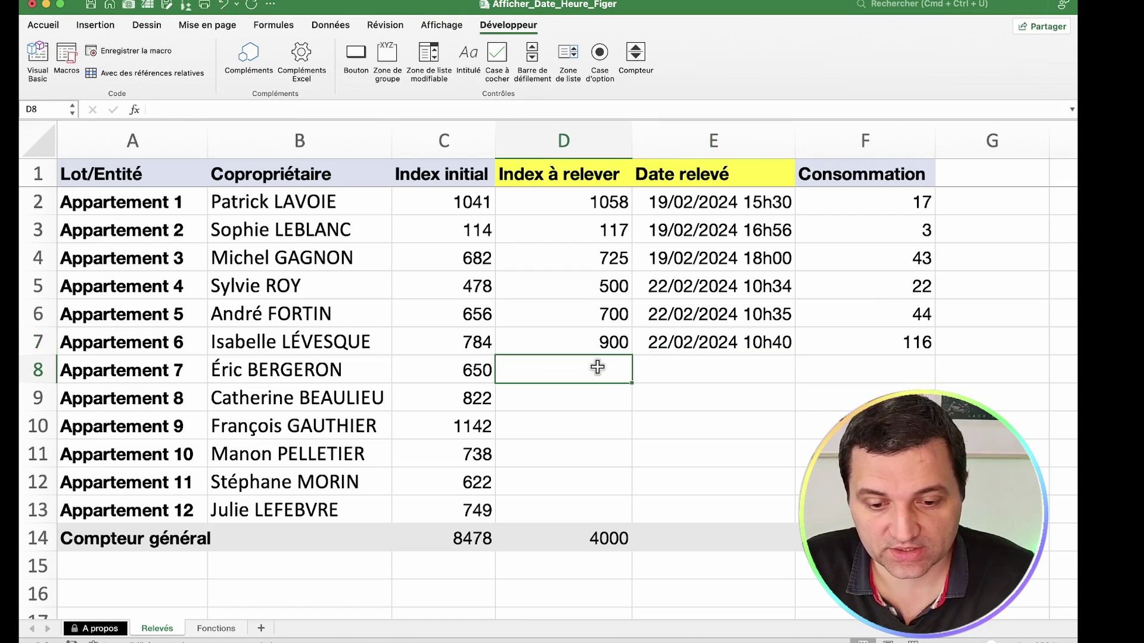
type("700")
key("Return")
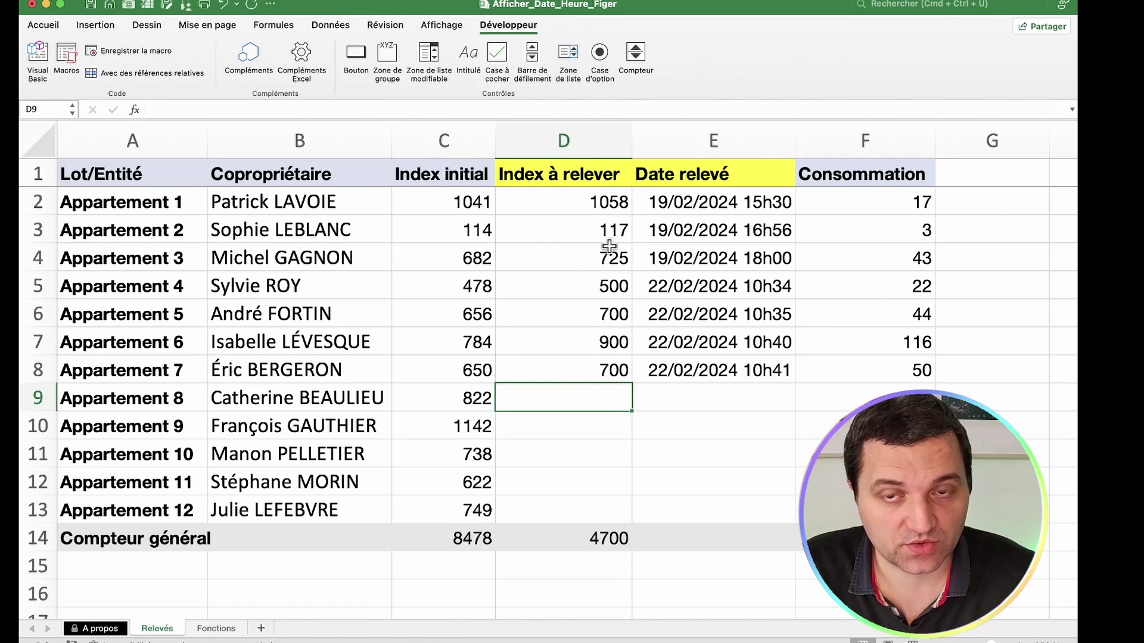
left_click(603, 368)
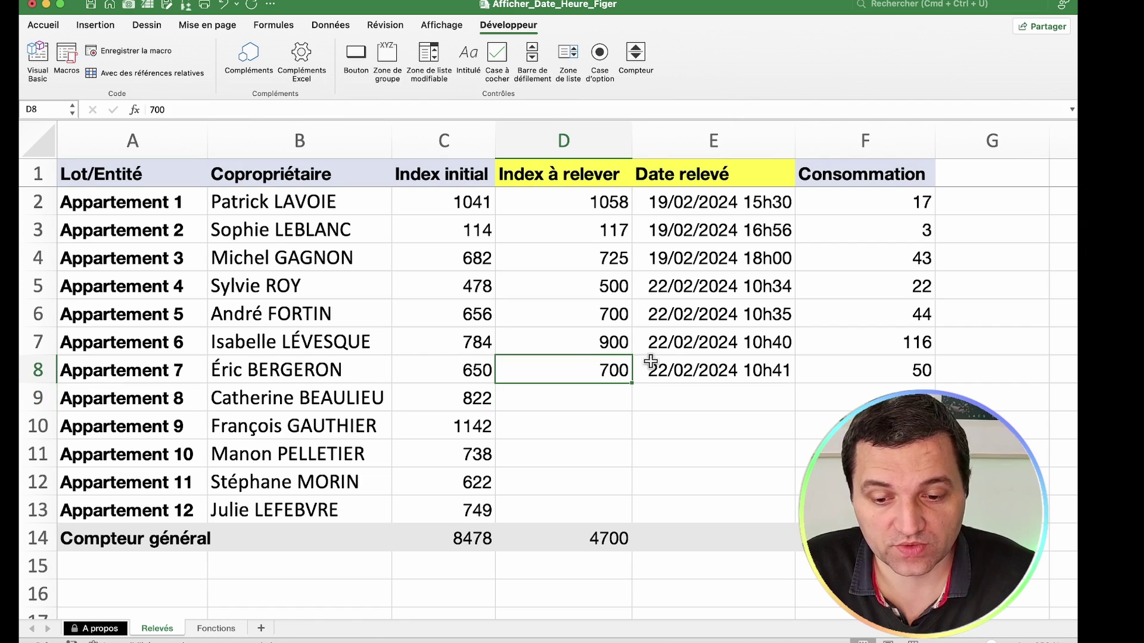
left_click(700, 382)
Put 'O' in G2 and reopen the Visual Basic editor with Alt+F11.
left_click(984, 206)
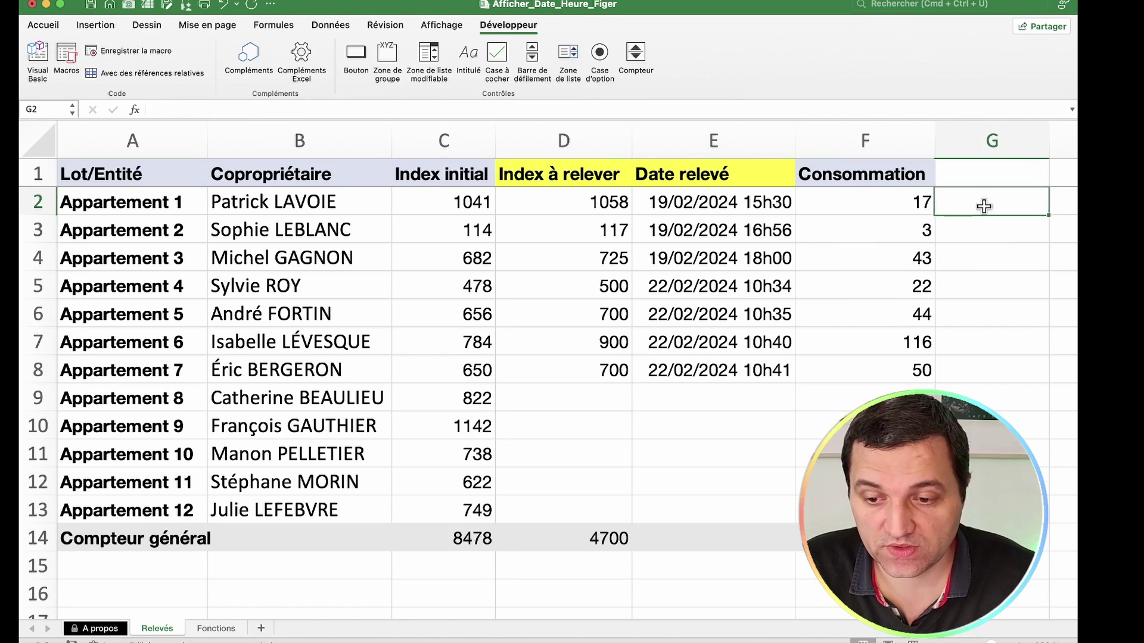
type("O")
key("Return")
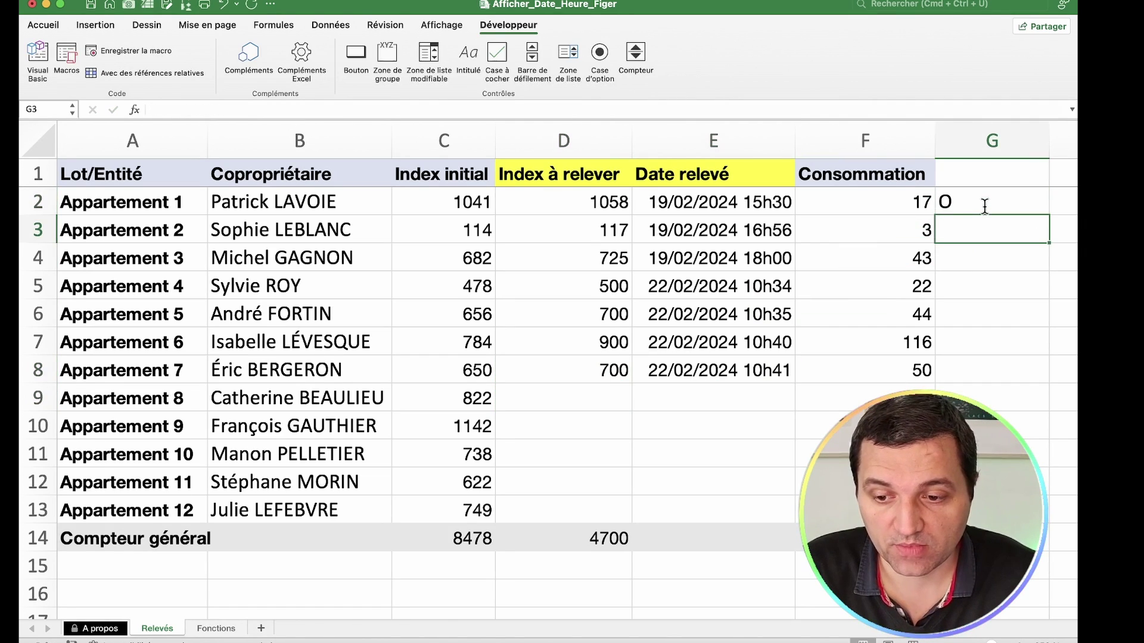
left_click(942, 198)
key("alt+F11")
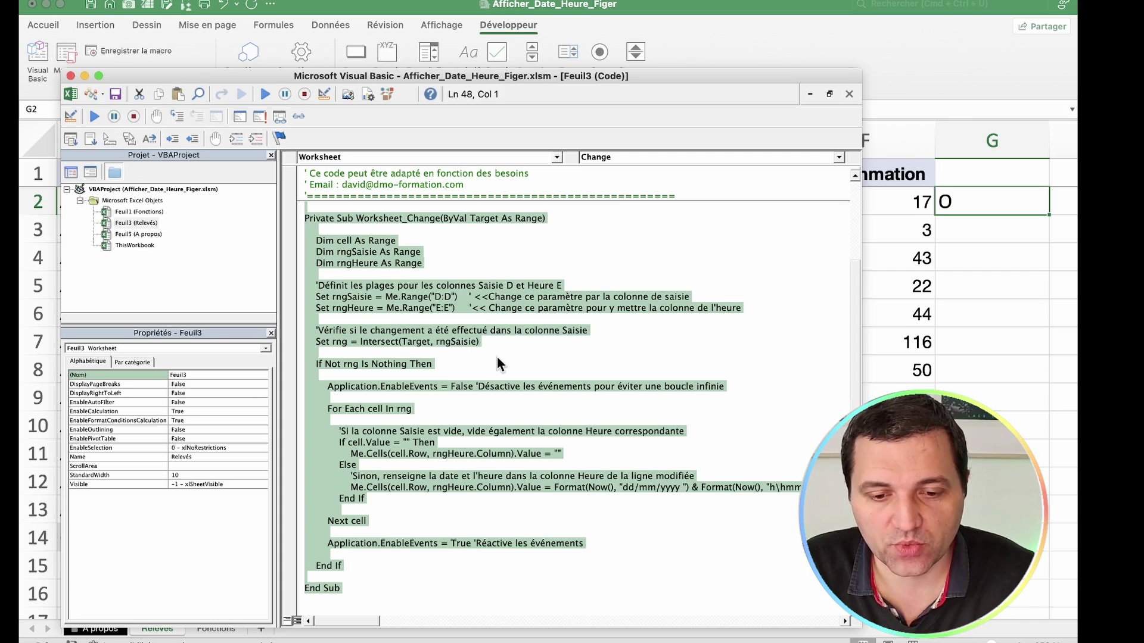
left_click(479, 329)
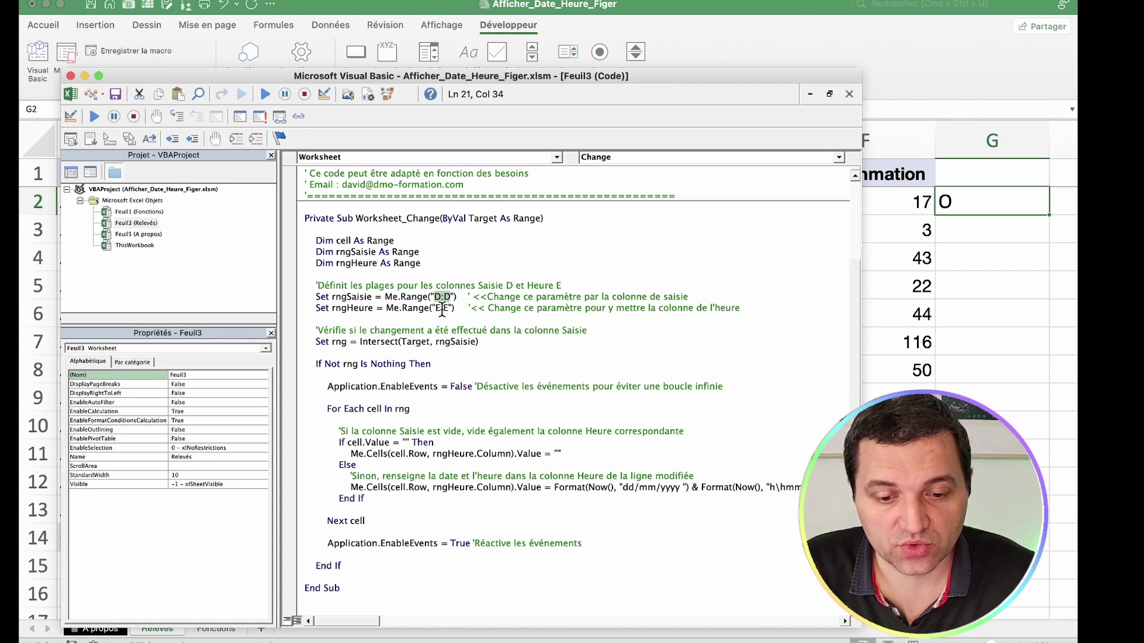
left_click_drag(434, 308, 451, 308)
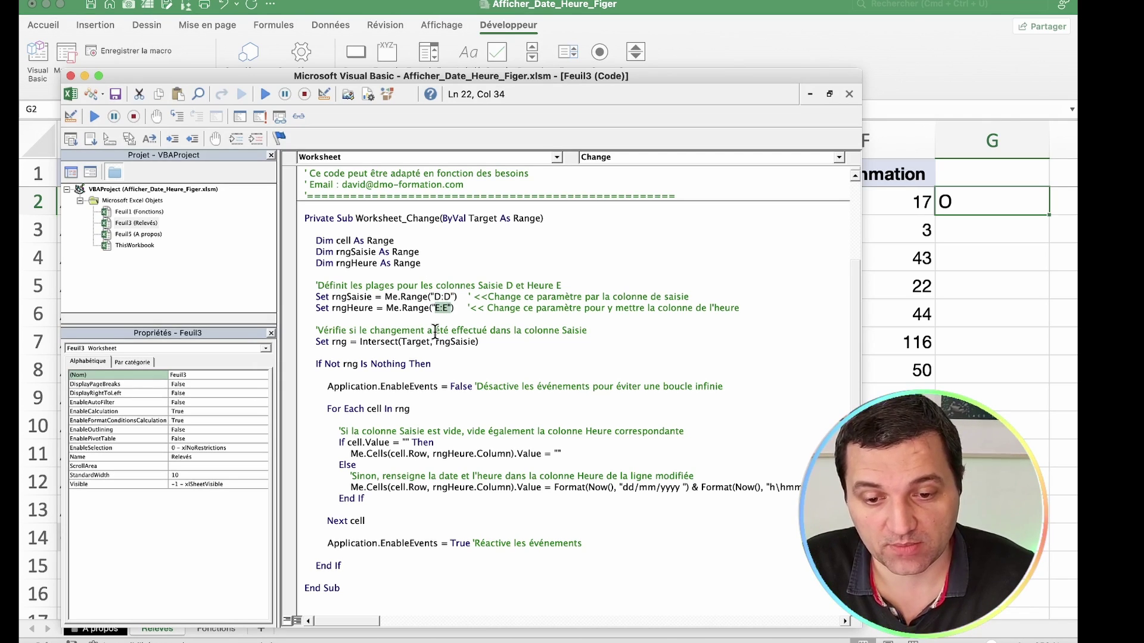